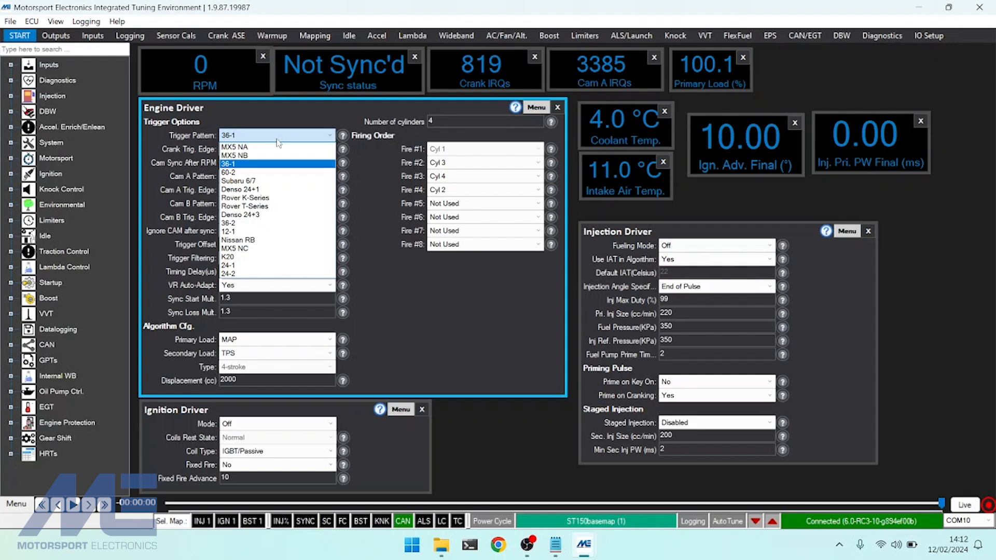
Set the engine driver's trigger pattern to 36-1 and review the crank trigger edge options.
{"action": "left_click", "coordinate": [262, 163]}
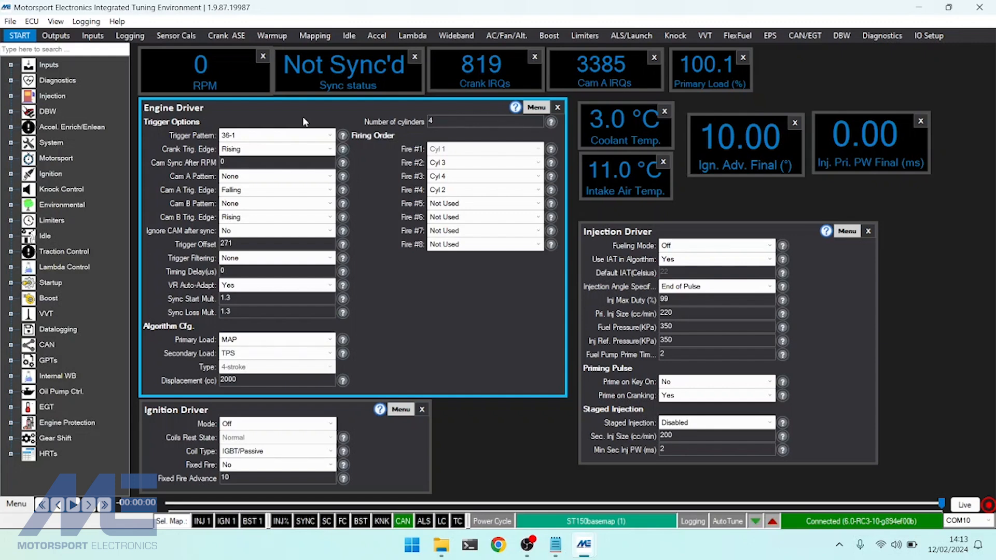
{"action": "left_click", "coordinate": [288, 152]}
{"action": "left_click", "coordinate": [292, 152]}
{"action": "left_click", "coordinate": [303, 140]}
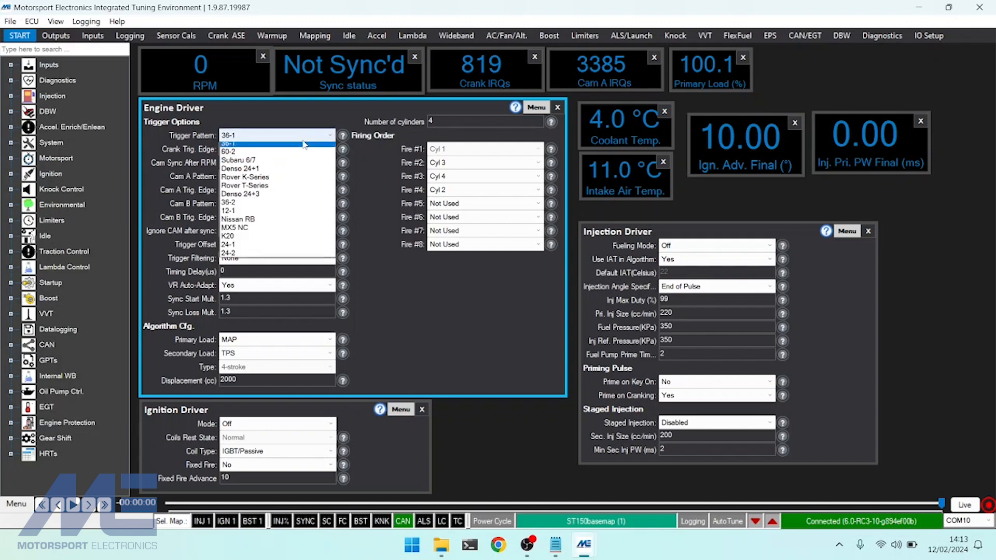
{"action": "left_click", "coordinate": [303, 141]}
{"action": "left_click", "coordinate": [298, 148]}
{"action": "left_click", "coordinate": [298, 150]}
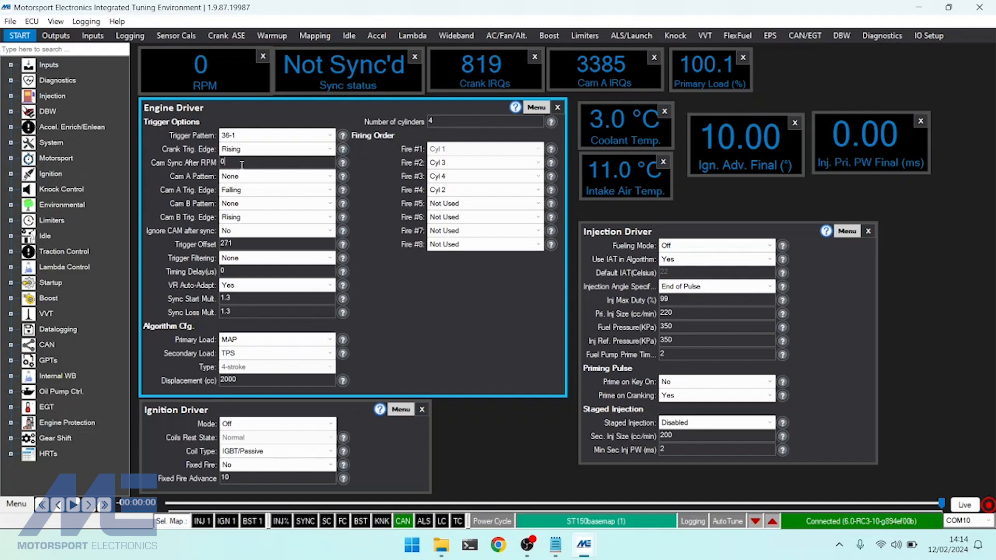
Review the available Cam A pattern and Cam A trigger edge options, leaving both settings as they are.
{"action": "left_click", "coordinate": [249, 177]}
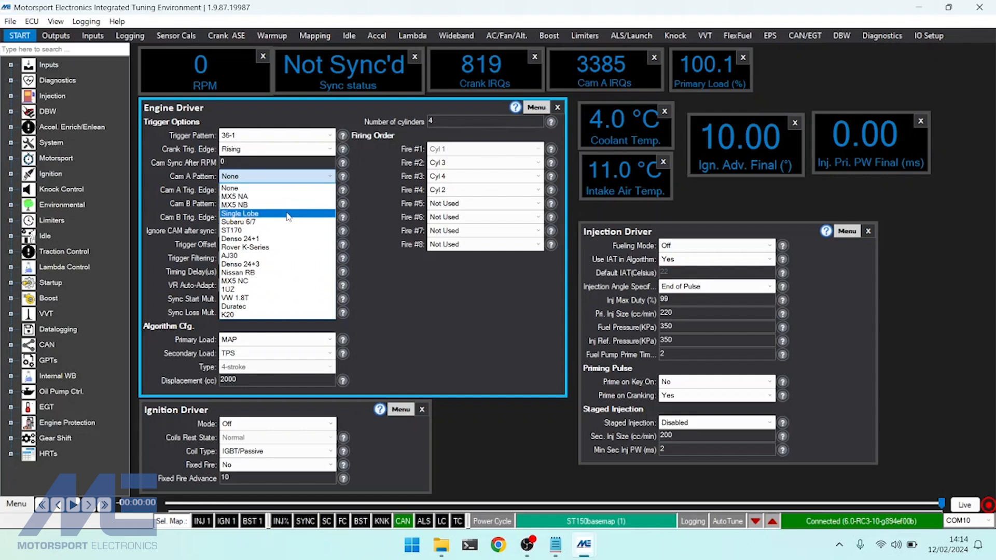
{"action": "left_click", "coordinate": [438, 295]}
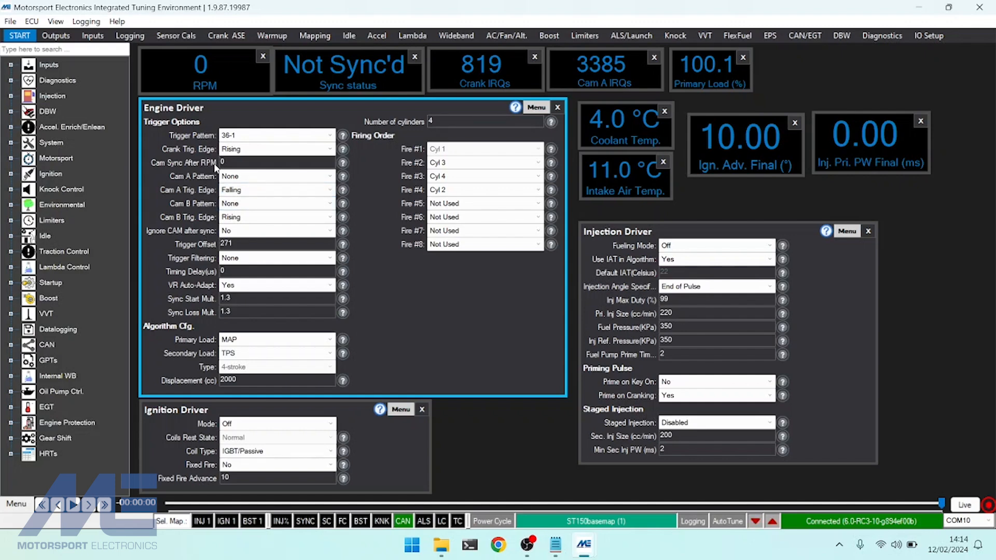
{"action": "left_click", "coordinate": [260, 191]}
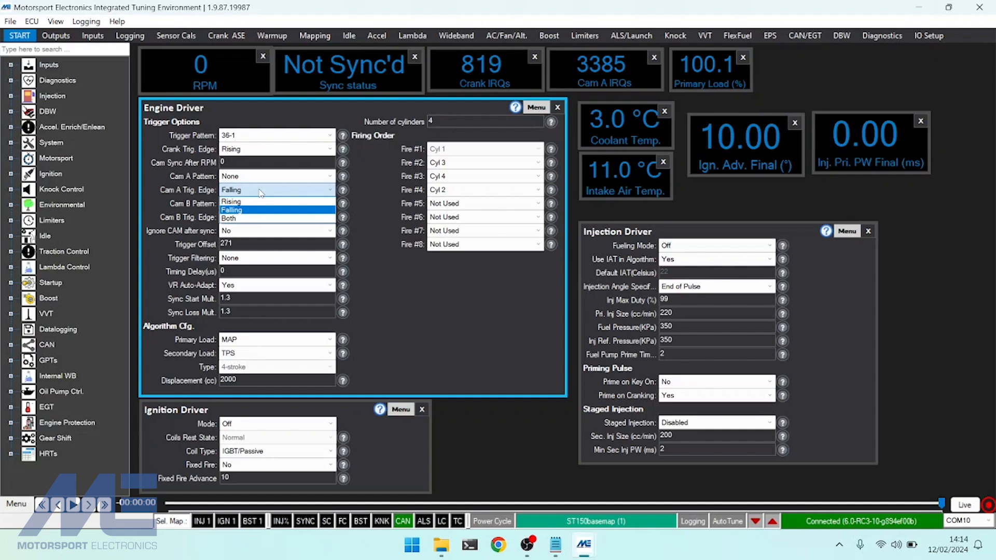
{"action": "left_click", "coordinate": [260, 192]}
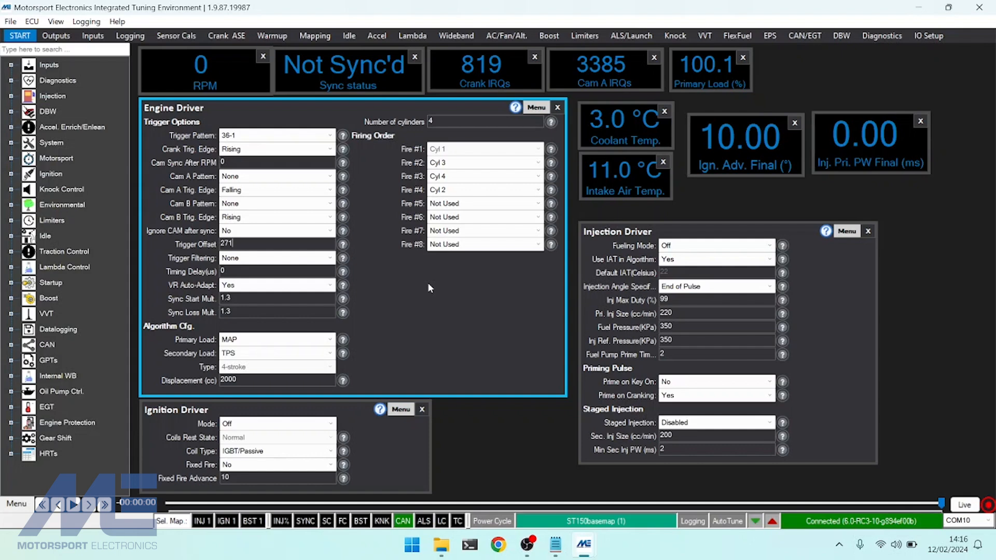
Review the trigger filtering options and the timing delay setting in the engine driver.
{"action": "left_click", "coordinate": [292, 262]}
{"action": "left_click", "coordinate": [292, 261]}
{"action": "left_click", "coordinate": [314, 263]}
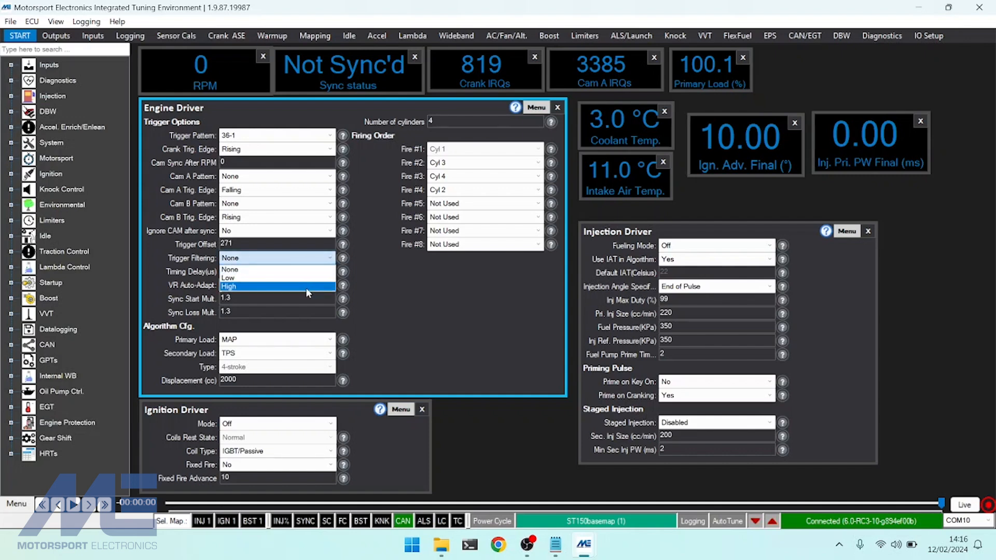
{"action": "left_click", "coordinate": [425, 300]}
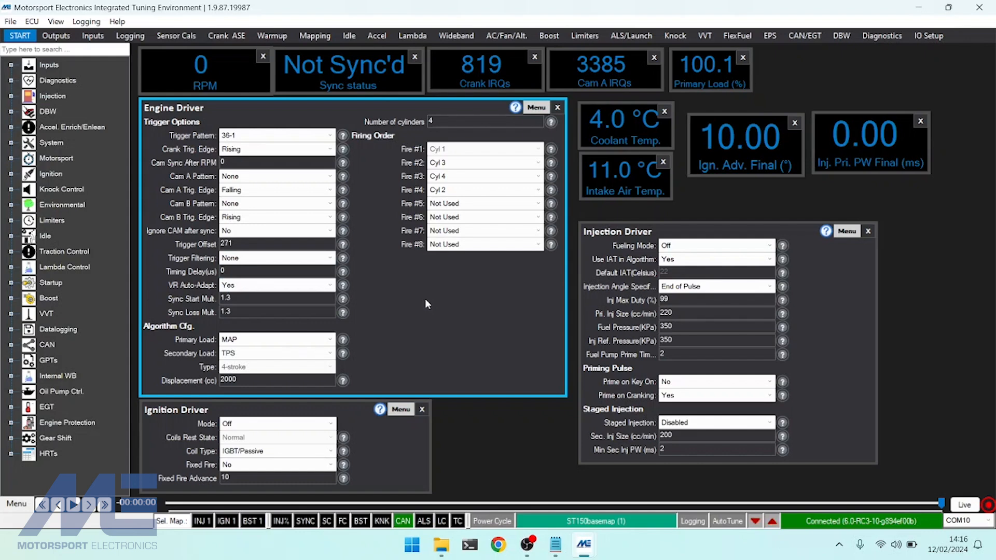
{"action": "left_click", "coordinate": [223, 270]}
{"action": "left_click_drag", "start_coordinate": [257, 273], "coordinate": [217, 274]}
{"action": "left_click", "coordinate": [309, 272]}
Set VR Auto-Adapt to No in the trigger options.
{"action": "left_click", "coordinate": [253, 285]}
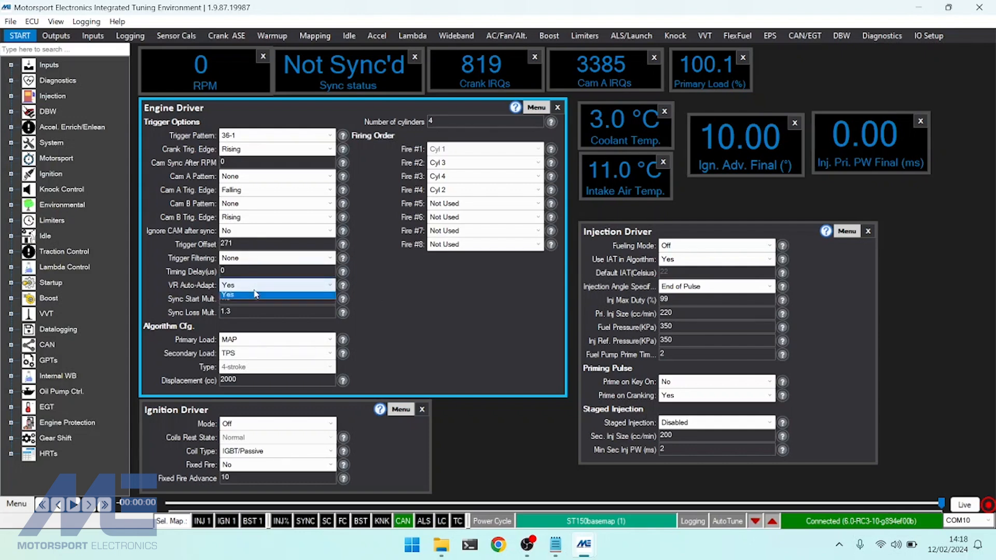
{"action": "left_click", "coordinate": [253, 305]}
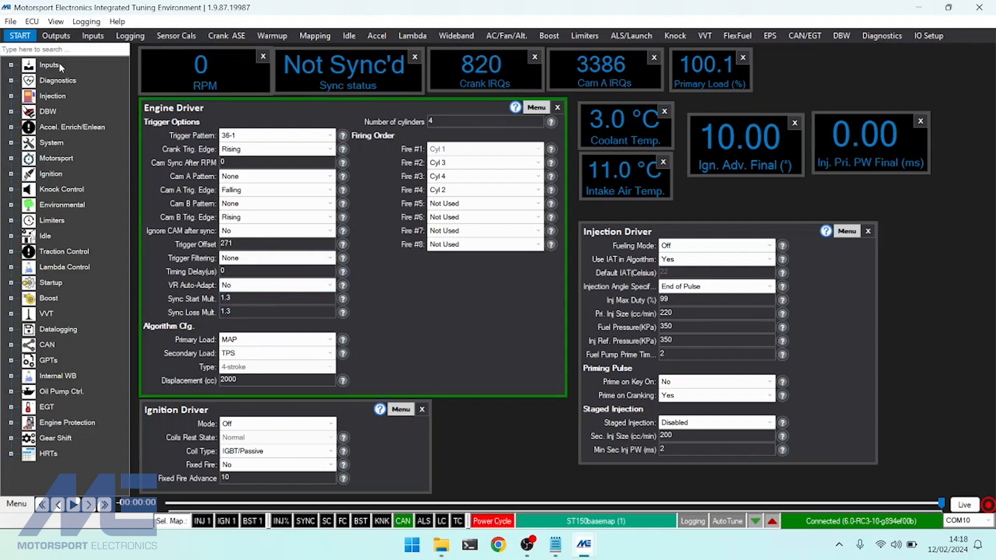
Search the settings for "lvl", open the crank trigger level voltage table and move it clear of the trigger options.
{"action": "left_click", "coordinate": [75, 46]}
{"action": "type", "text": "lvl"}
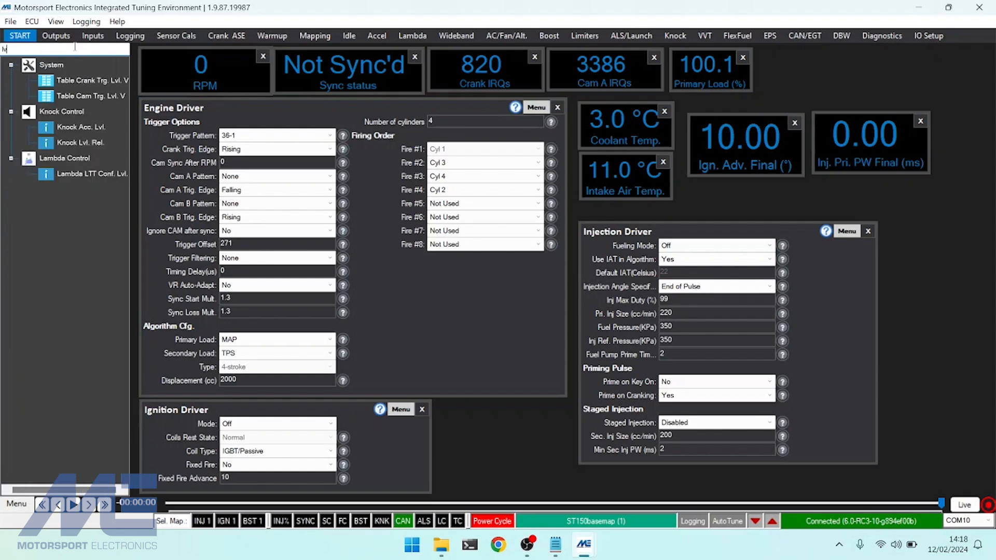
{"action": "double_click", "coordinate": [88, 83]}
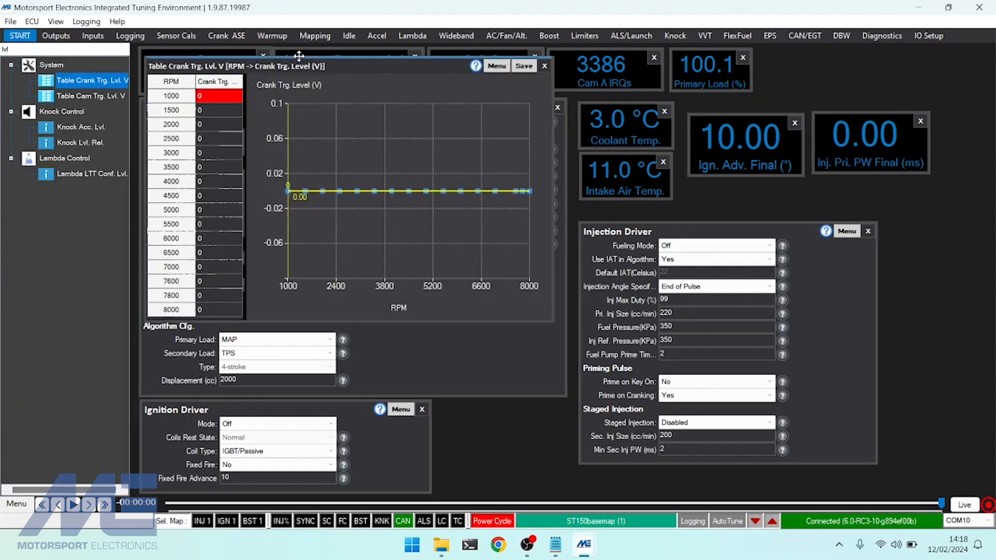
{"action": "left_click_drag", "start_coordinate": [299, 57], "coordinate": [592, 202]}
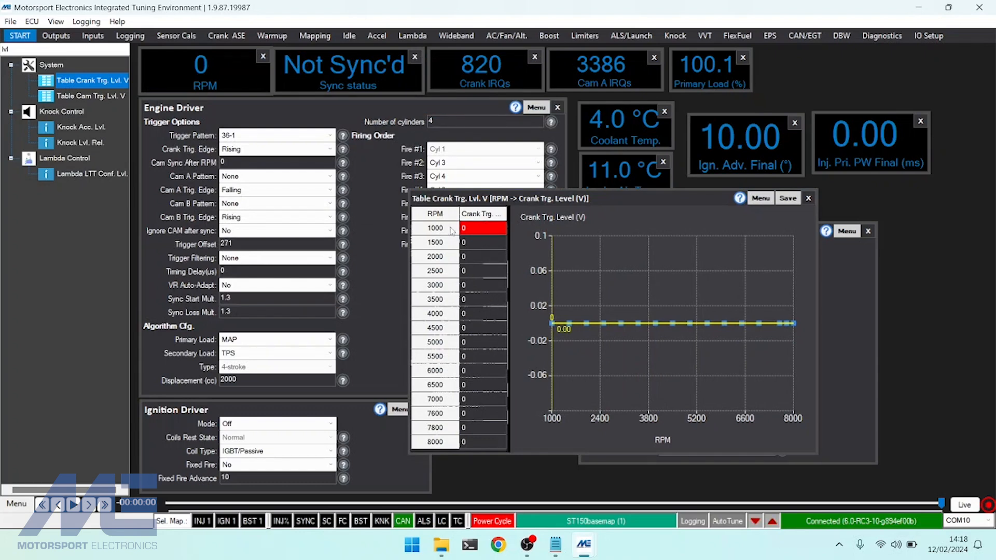
Set the crank trigger level to 0.5 V at 1000 RPM and 3.5 V at 7000 RPM.
{"action": "double_click", "coordinate": [479, 230]}
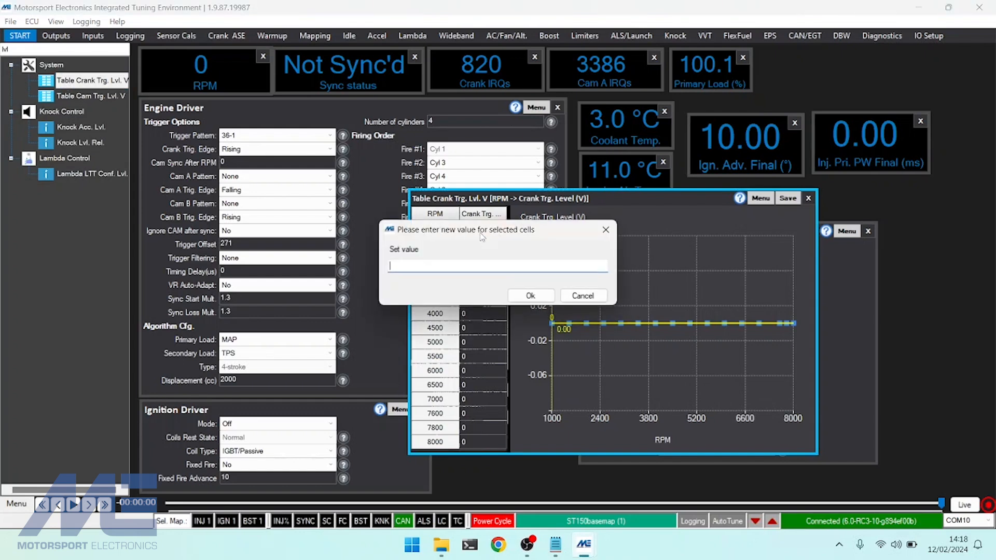
{"action": "type", "text": "0.5"}
{"action": "key", "text": "Return"}
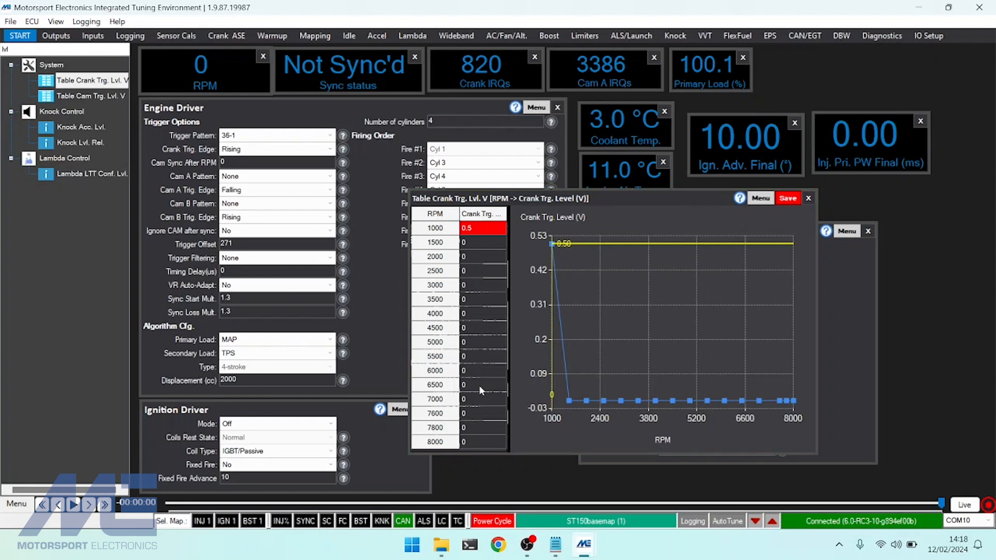
{"action": "double_click", "coordinate": [477, 401]}
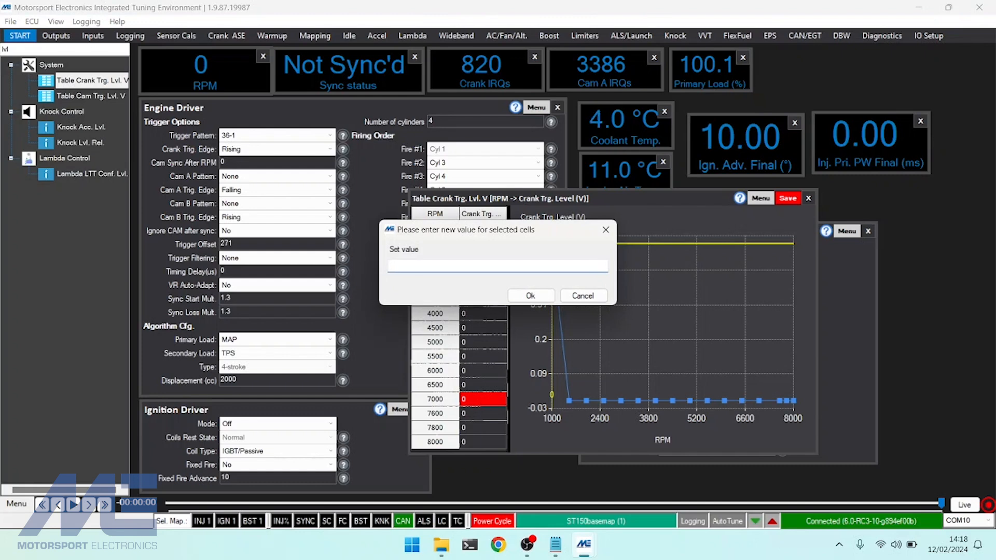
{"action": "type", "text": "3.5"}
{"action": "key", "text": "Return"}
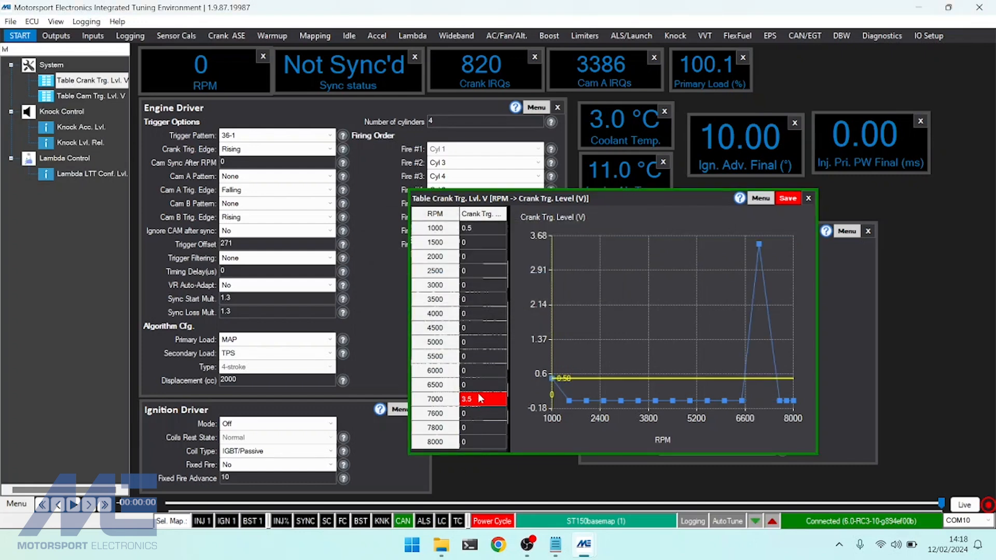
Interpolate the crank trigger levels between 1000 and 7000 RPM, then save and close the table.
{"action": "left_click_drag", "start_coordinate": [479, 395], "coordinate": [490, 231]}
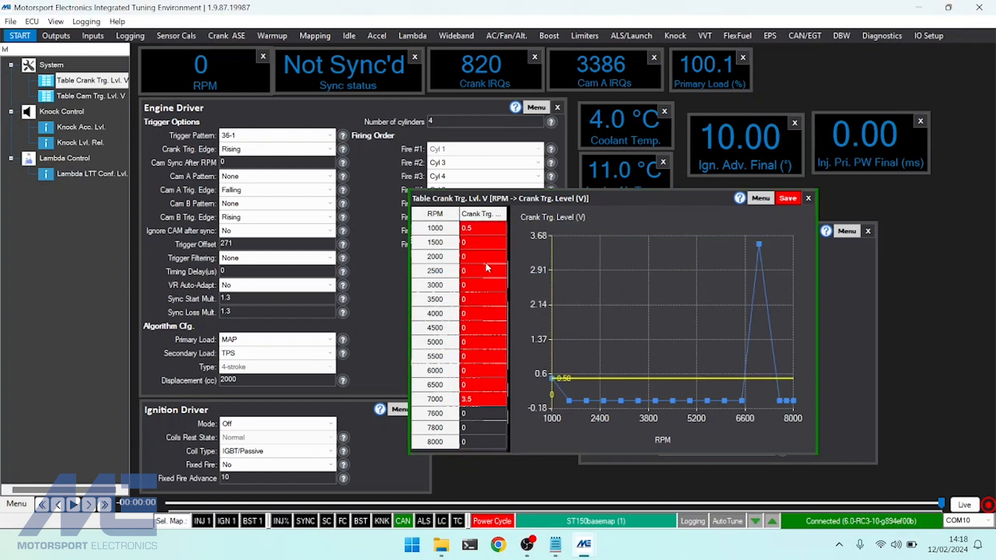
{"action": "key", "text": "i"}
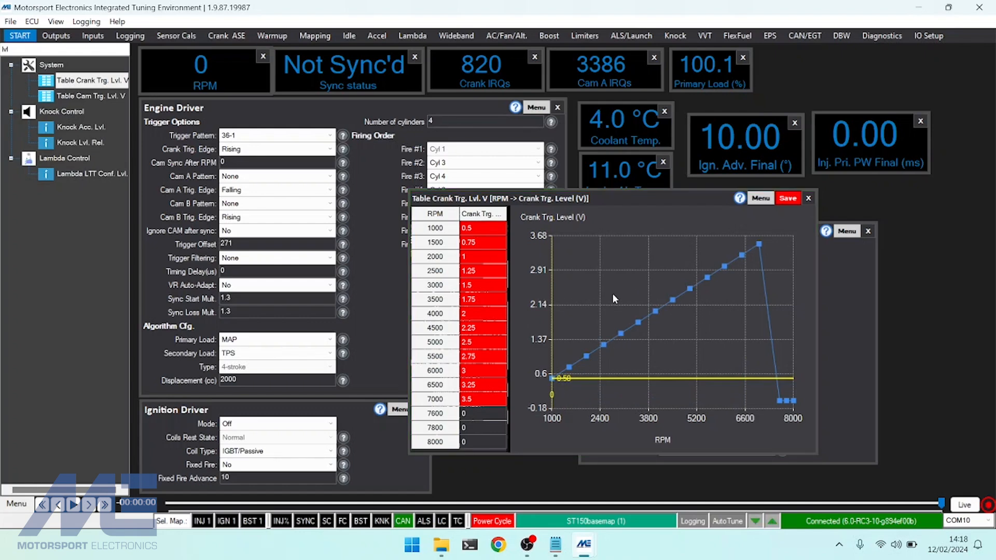
{"action": "left_click", "coordinate": [789, 201]}
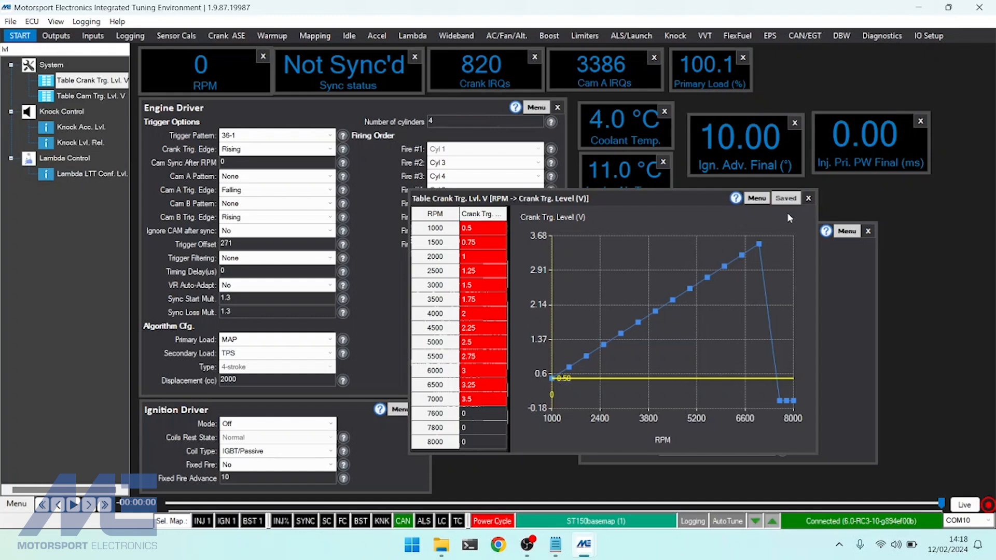
{"action": "left_click", "coordinate": [807, 198]}
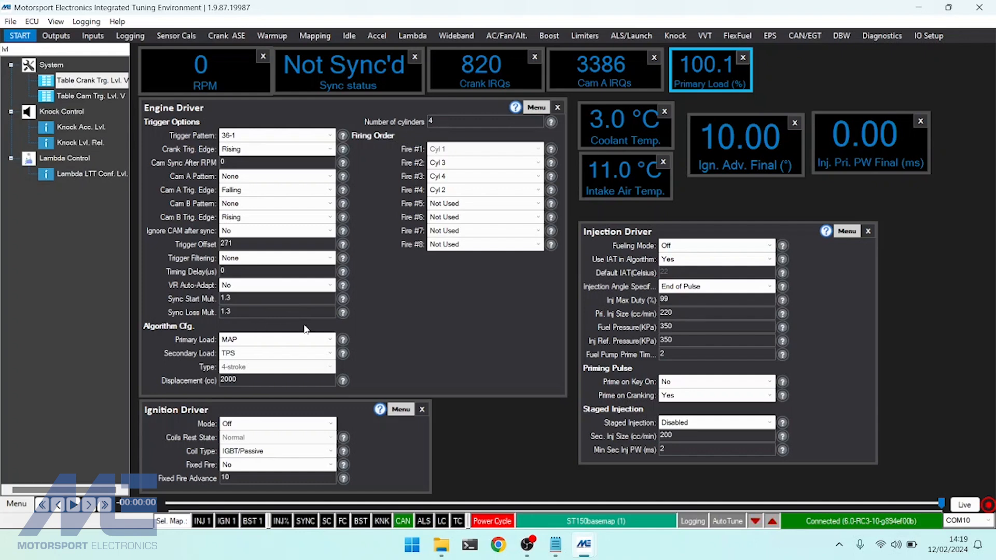
Open the engine driver's Sync Loss Mult. value for editing.
{"action": "left_click", "coordinate": [299, 311]}
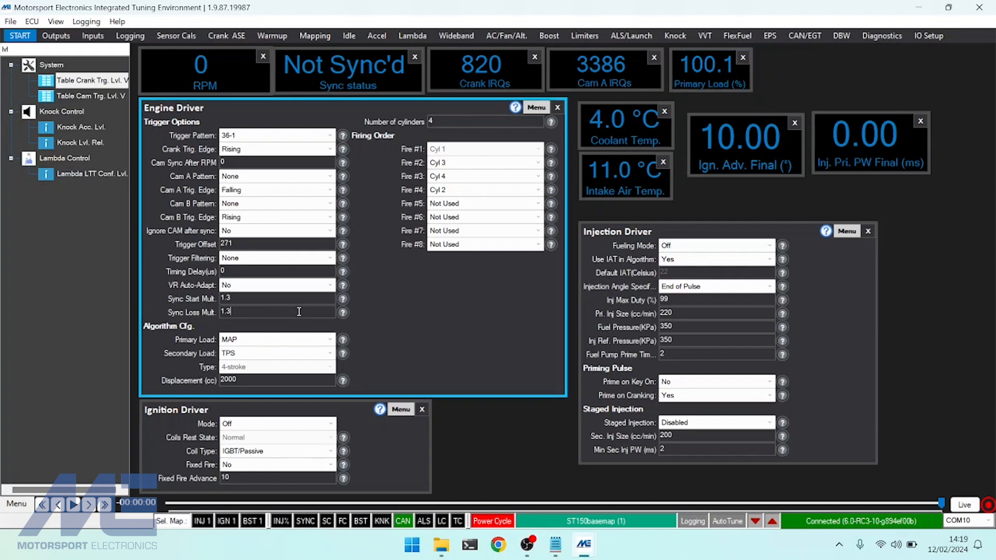